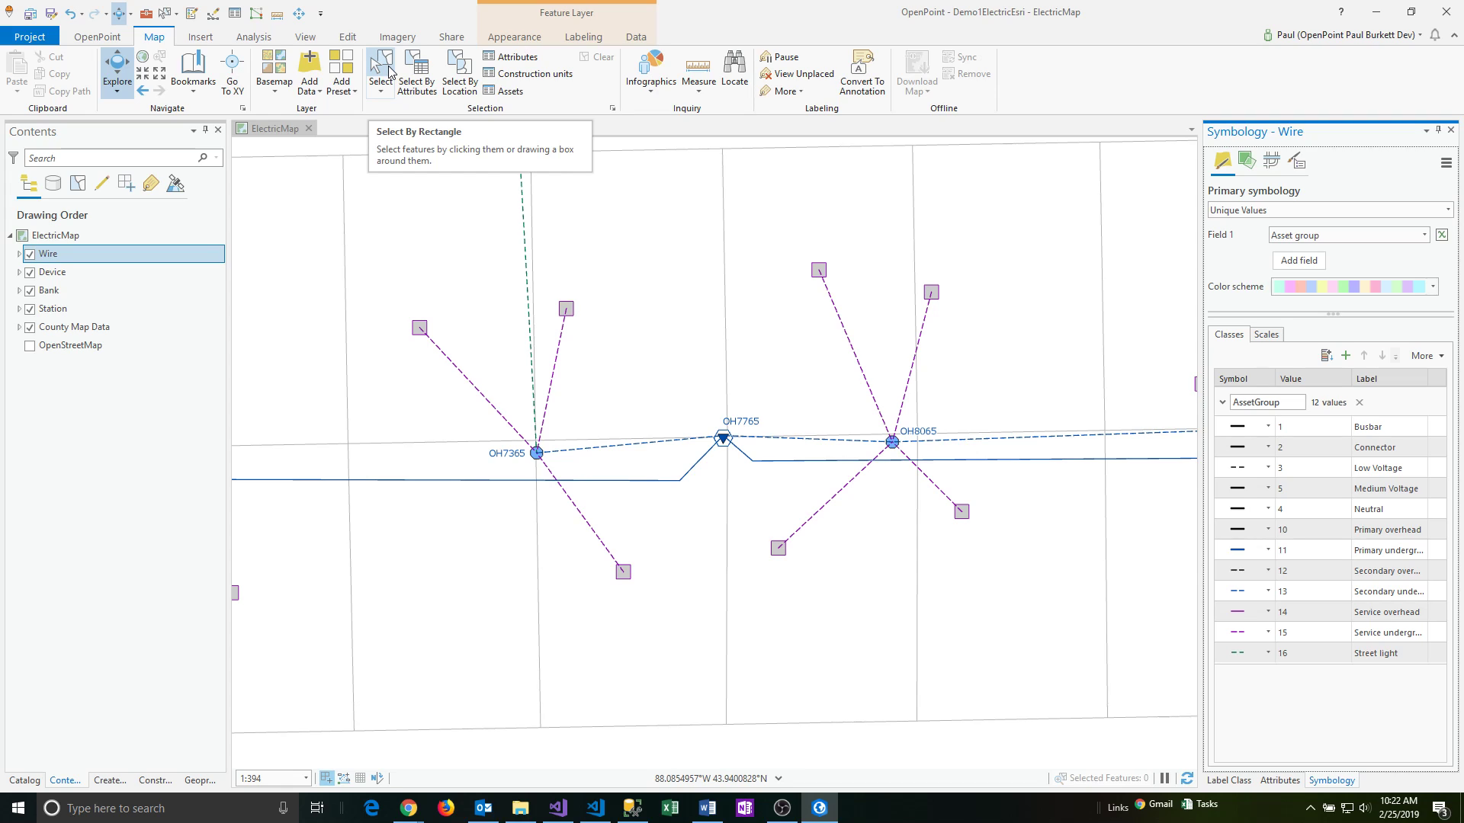
Rectangle-select the nine wires, meter banks and station around pole OH7365.
left_click(382, 92)
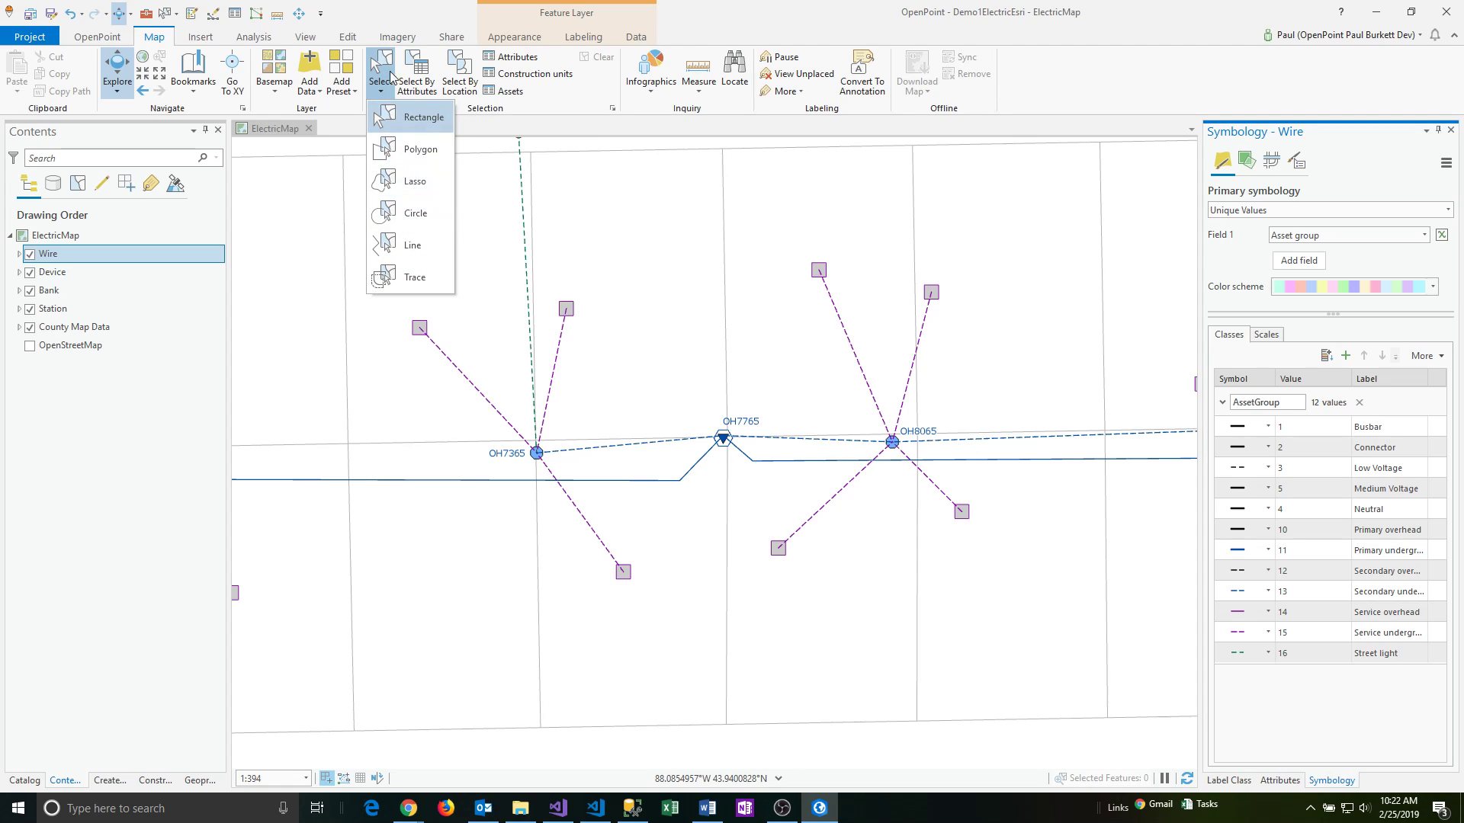
left_click(383, 65)
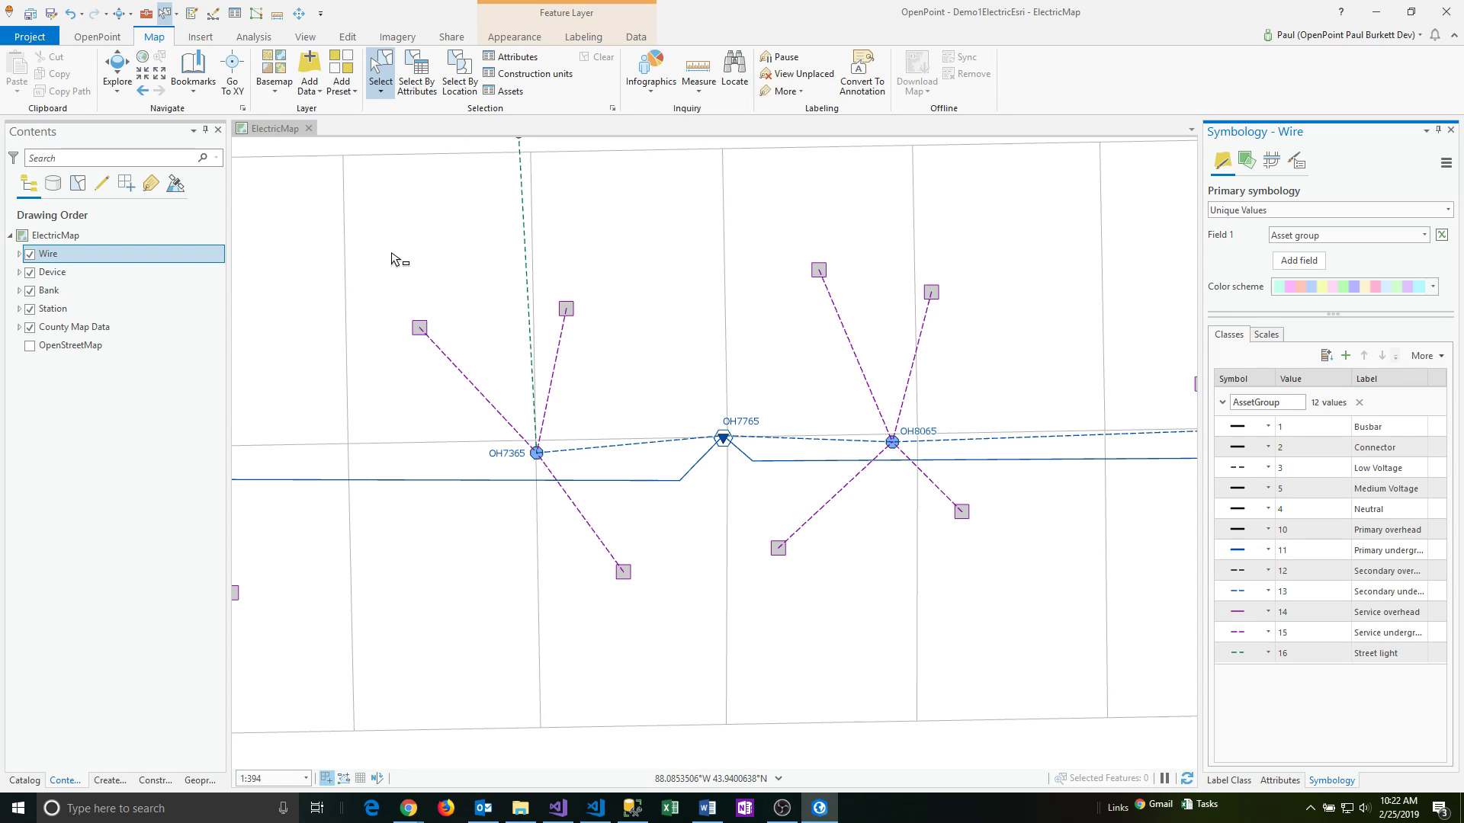
left_click_drag(360, 254, 653, 523)
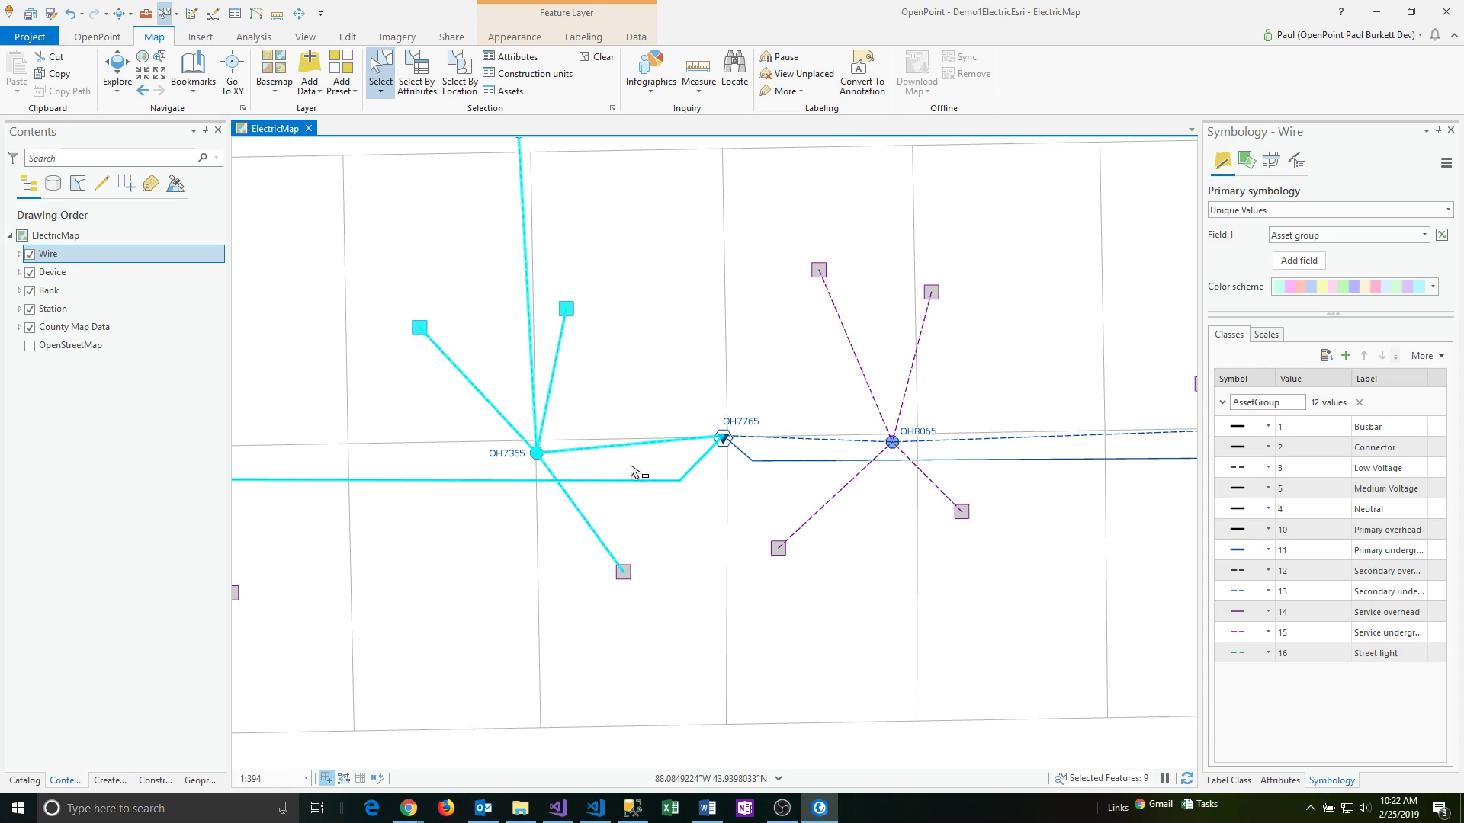
Show attributes for the selection: 6 wires, 2 meter banks and station OH7365.
left_click(516, 63)
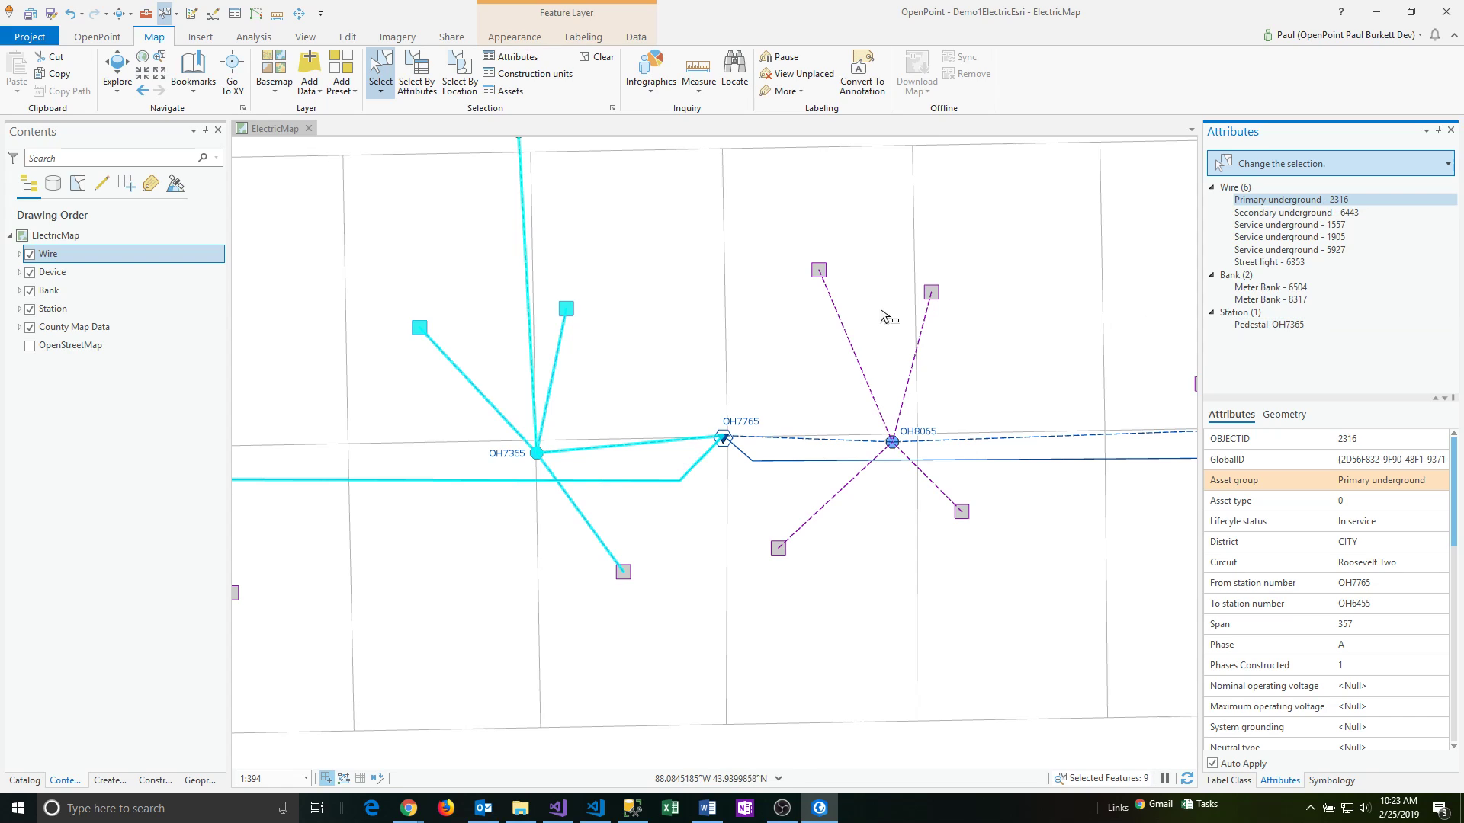
Draw selection polygons on the map to grow the selection to 12 features, including OH7765.
left_click(381, 93)
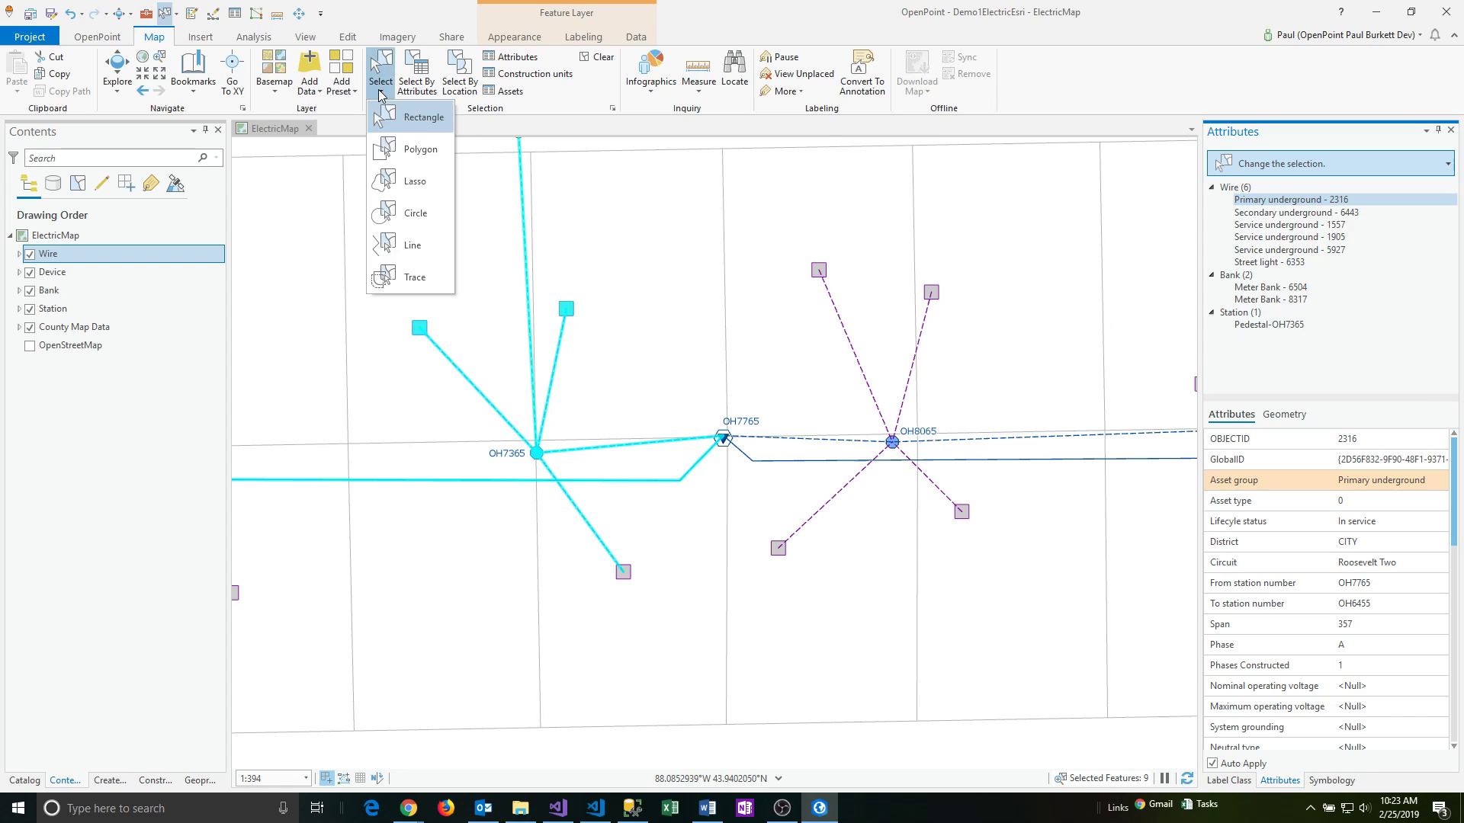
left_click(394, 152)
left_click(366, 272)
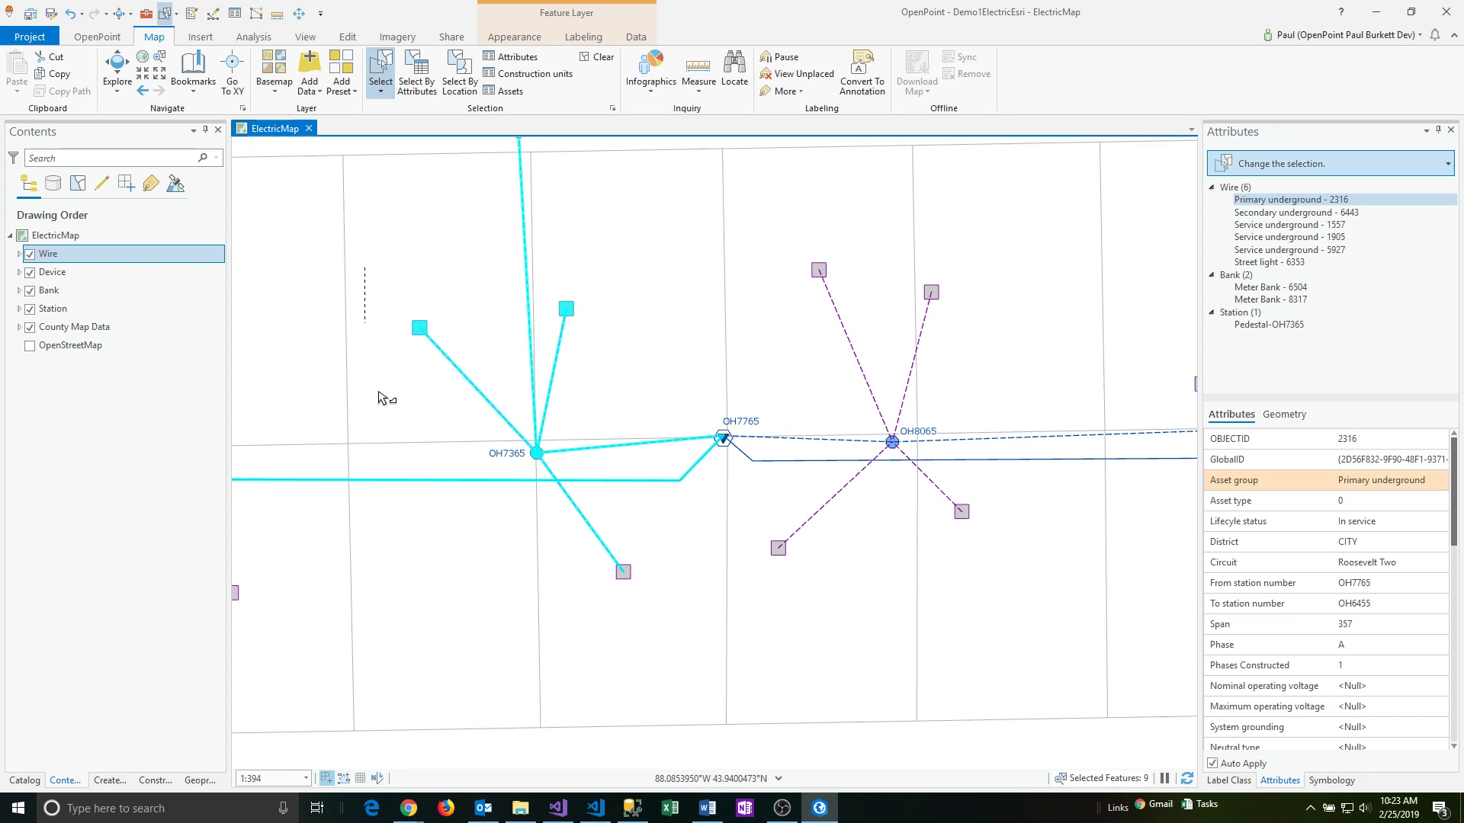
left_click(366, 539)
left_click(713, 536)
double_click(691, 209)
mouse_move(633, 296)
left_mouse_down()
mouse_move(492, 450)
mouse_move(430, 554)
left_mouse_up()
double_click(908, 551)
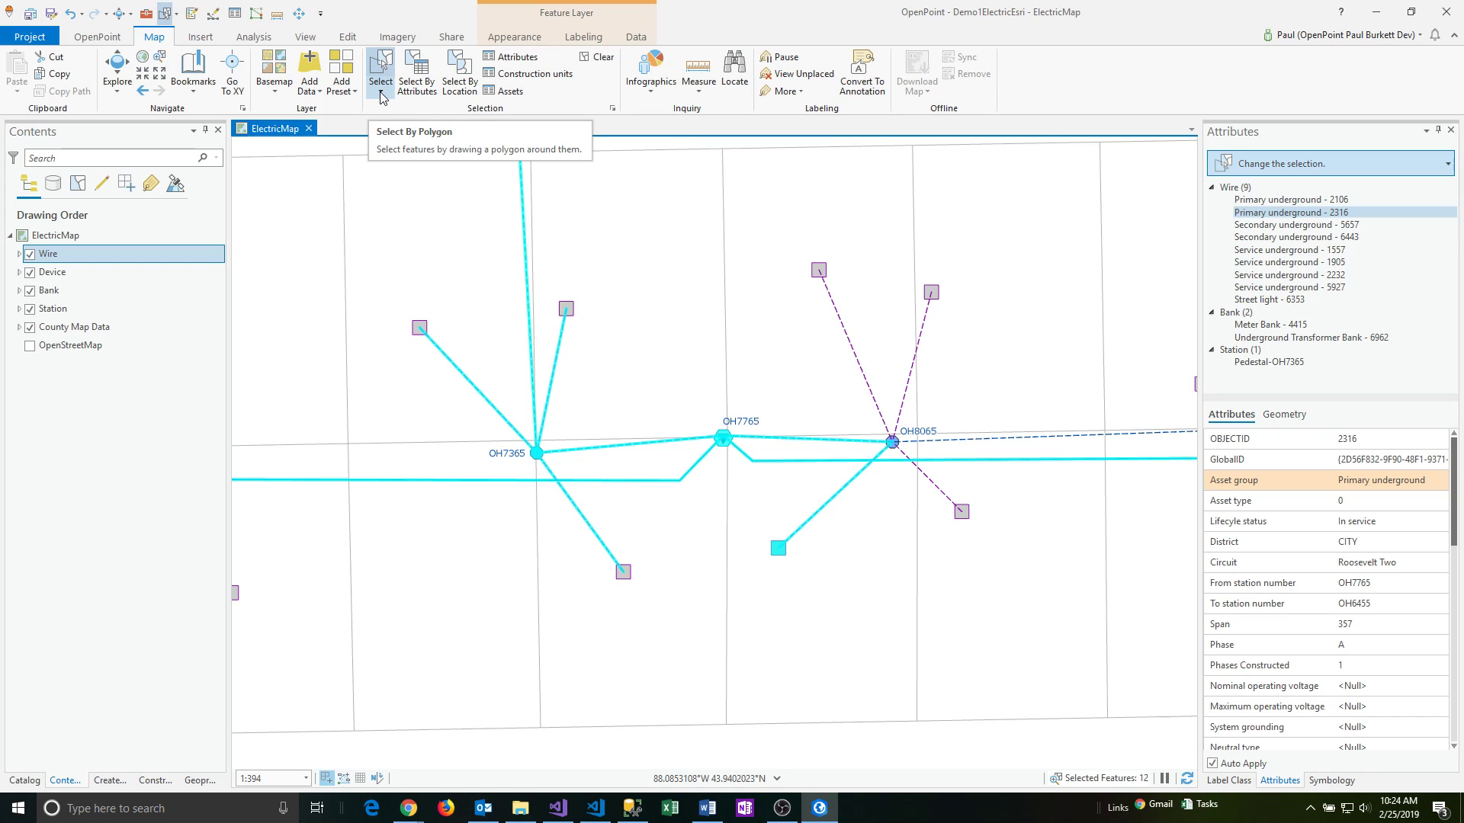
Lasso-select the features around pole OH8065.
left_click(382, 96)
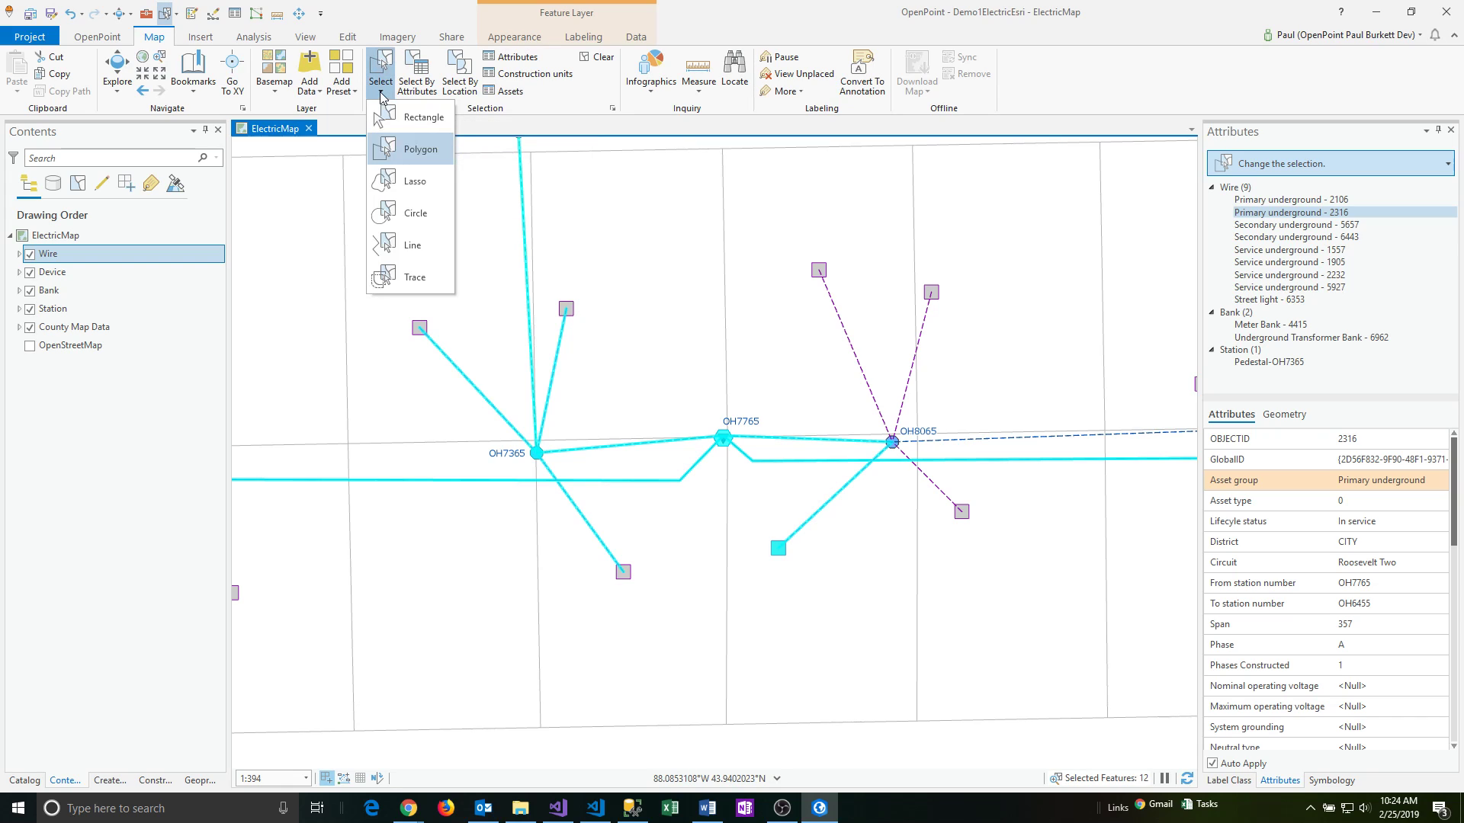
left_click(412, 189)
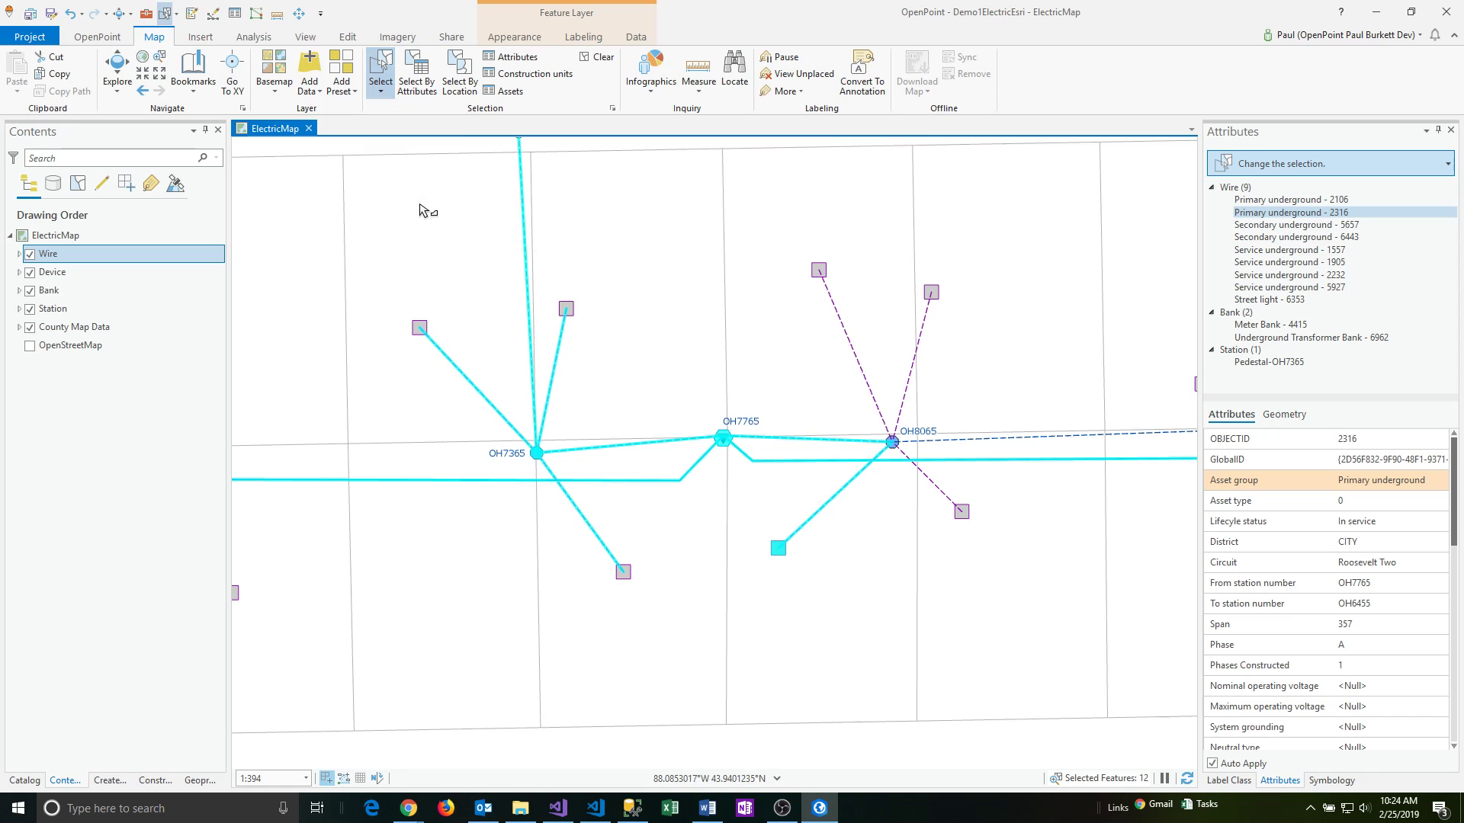
mouse_move(832, 210)
left_mouse_down()
mouse_move(759, 205)
mouse_move(748, 243)
mouse_move(778, 412)
mouse_move(772, 505)
mouse_move(744, 538)
mouse_move(827, 627)
mouse_move(912, 617)
mouse_move(1010, 565)
mouse_move(987, 226)
mouse_move(978, 198)
mouse_move(953, 189)
left_mouse_up()
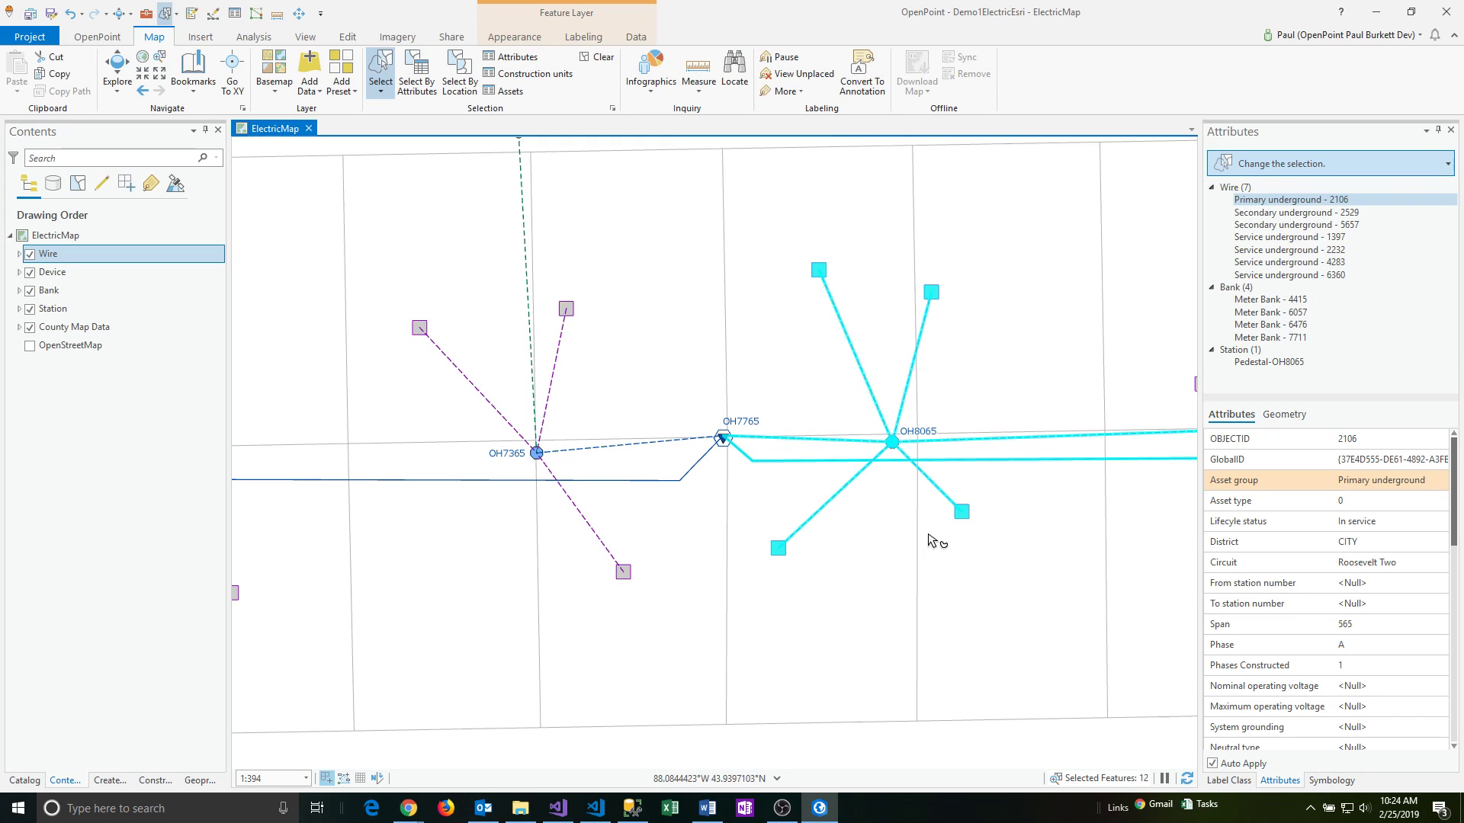
Circle-select the 9 features near OH7365: 6 wires, 2 banks and the station.
left_click(380, 91)
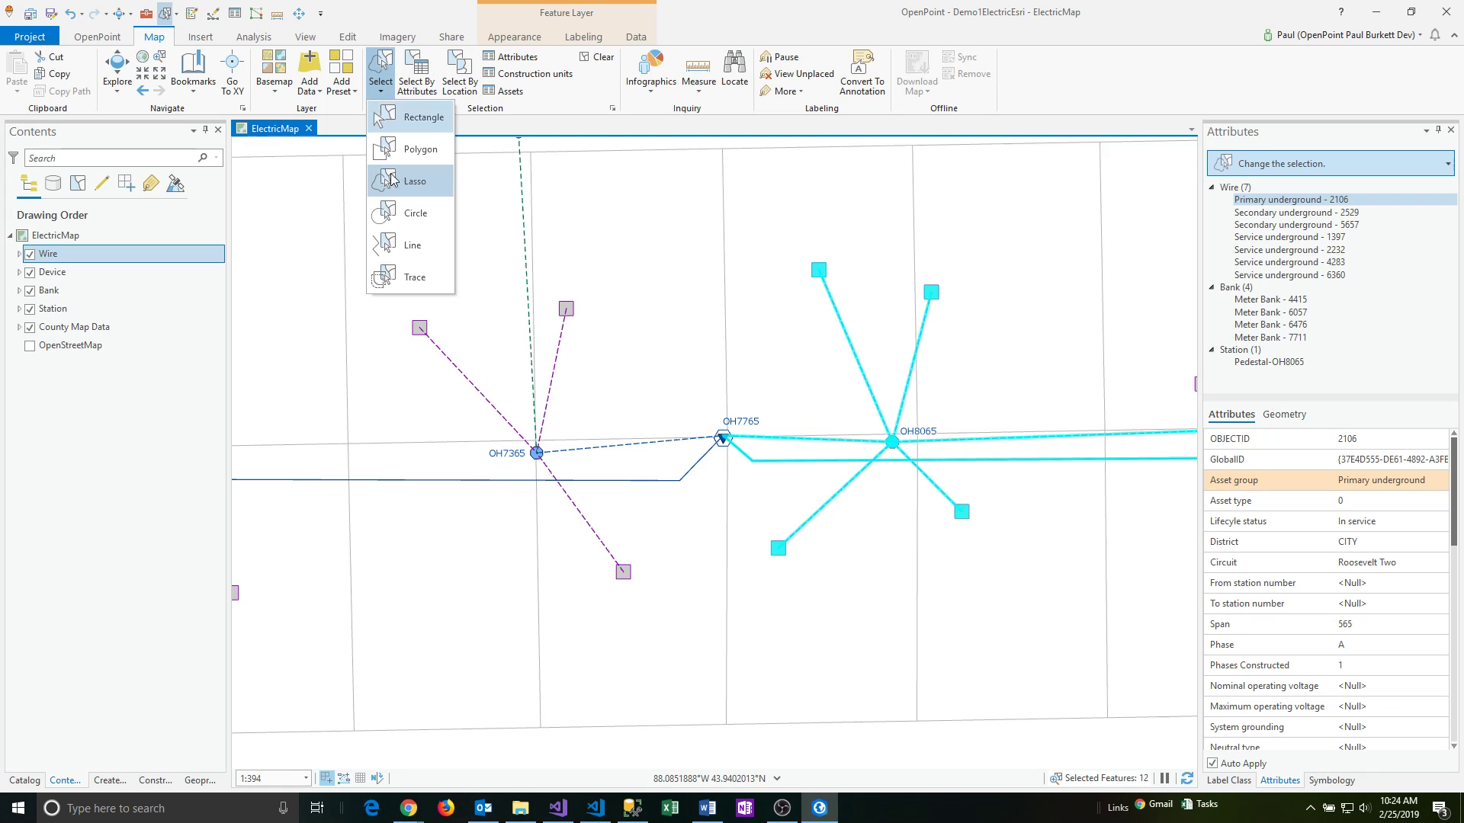
left_click(402, 216)
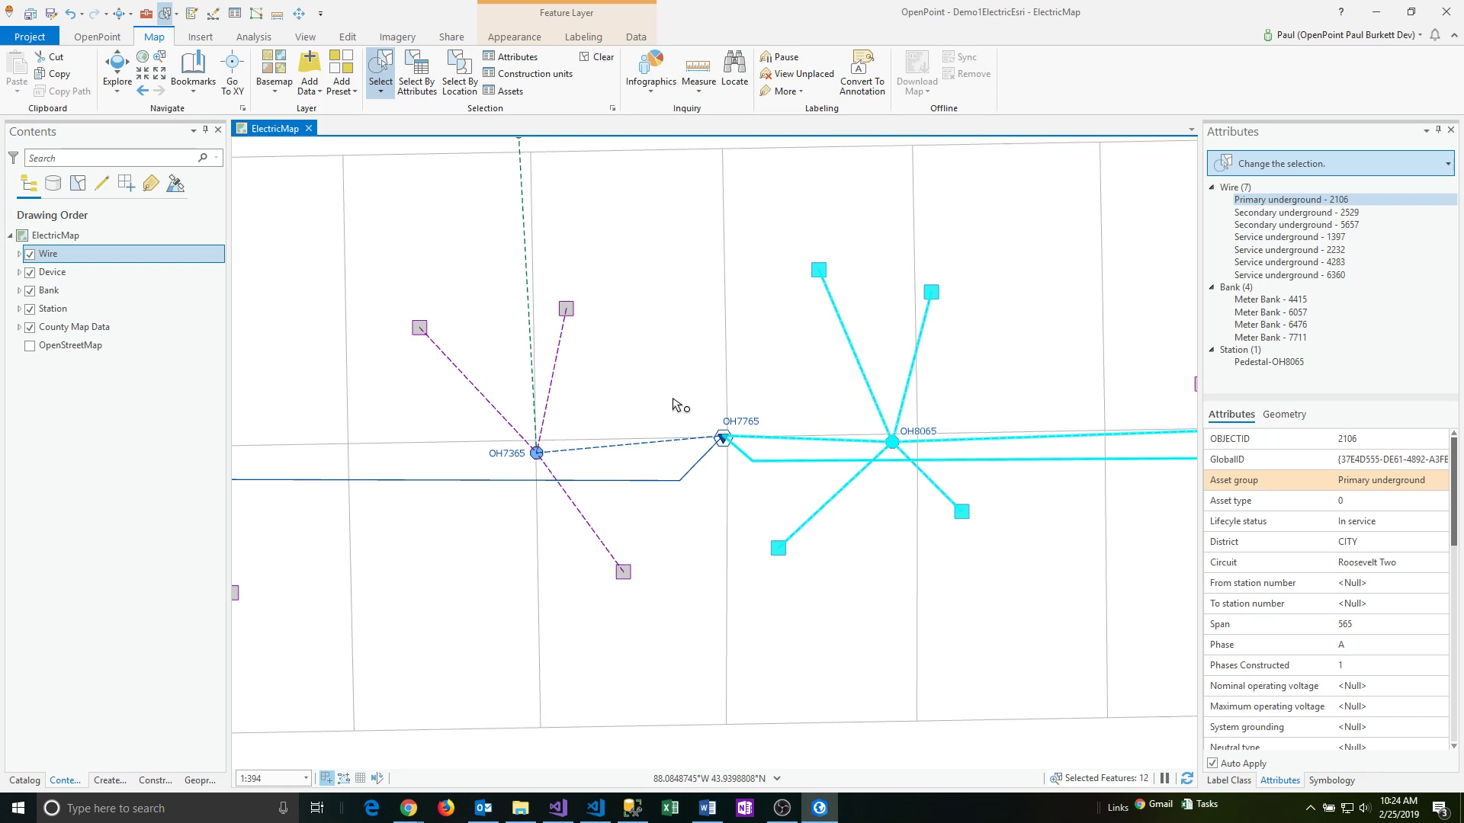
left_click_drag(673, 399, 744, 529)
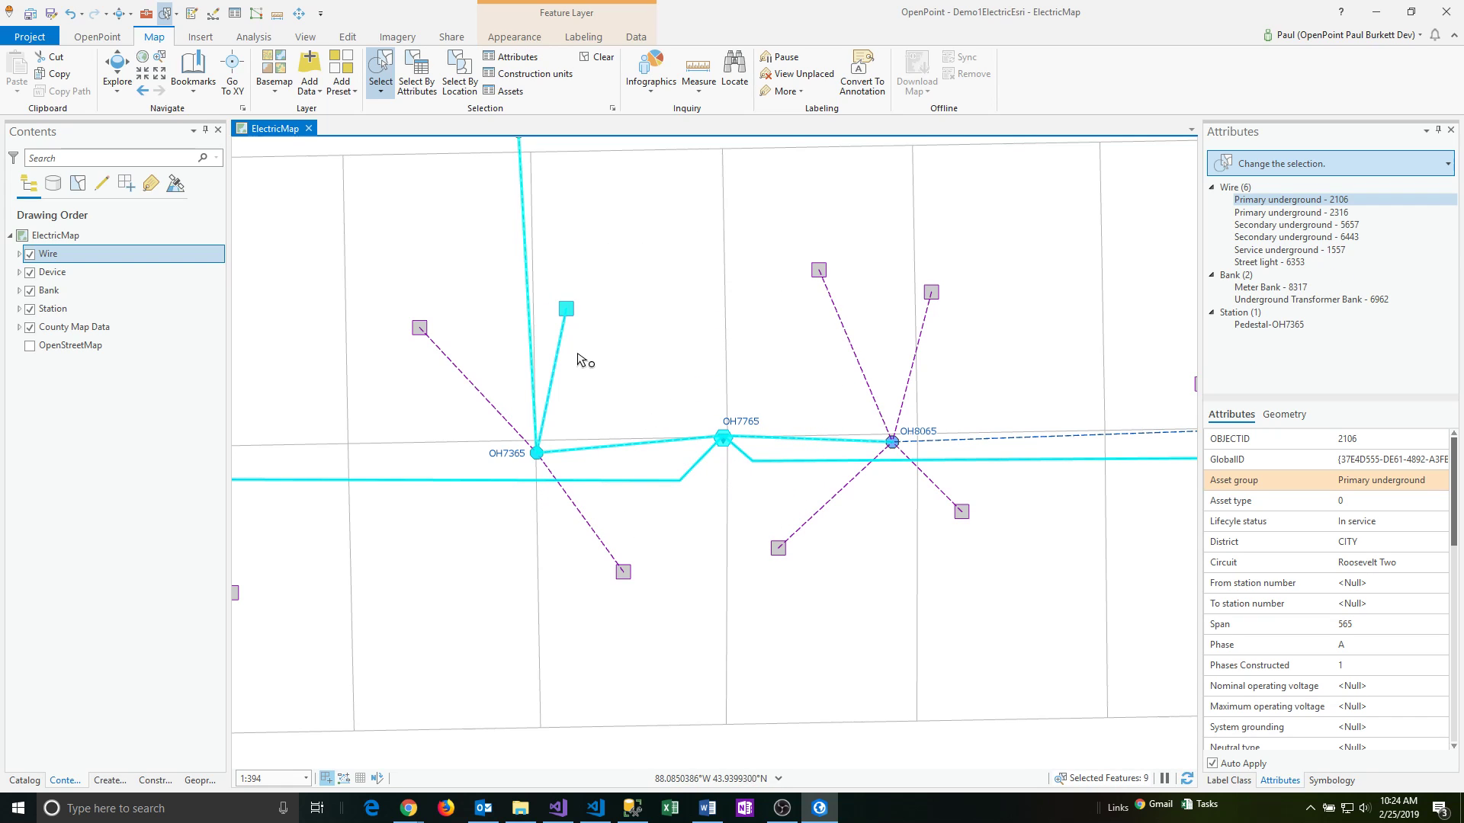
Clear the selection, then line-select underground primary 2106, secondary 5657 and service 2232.
left_click(380, 91)
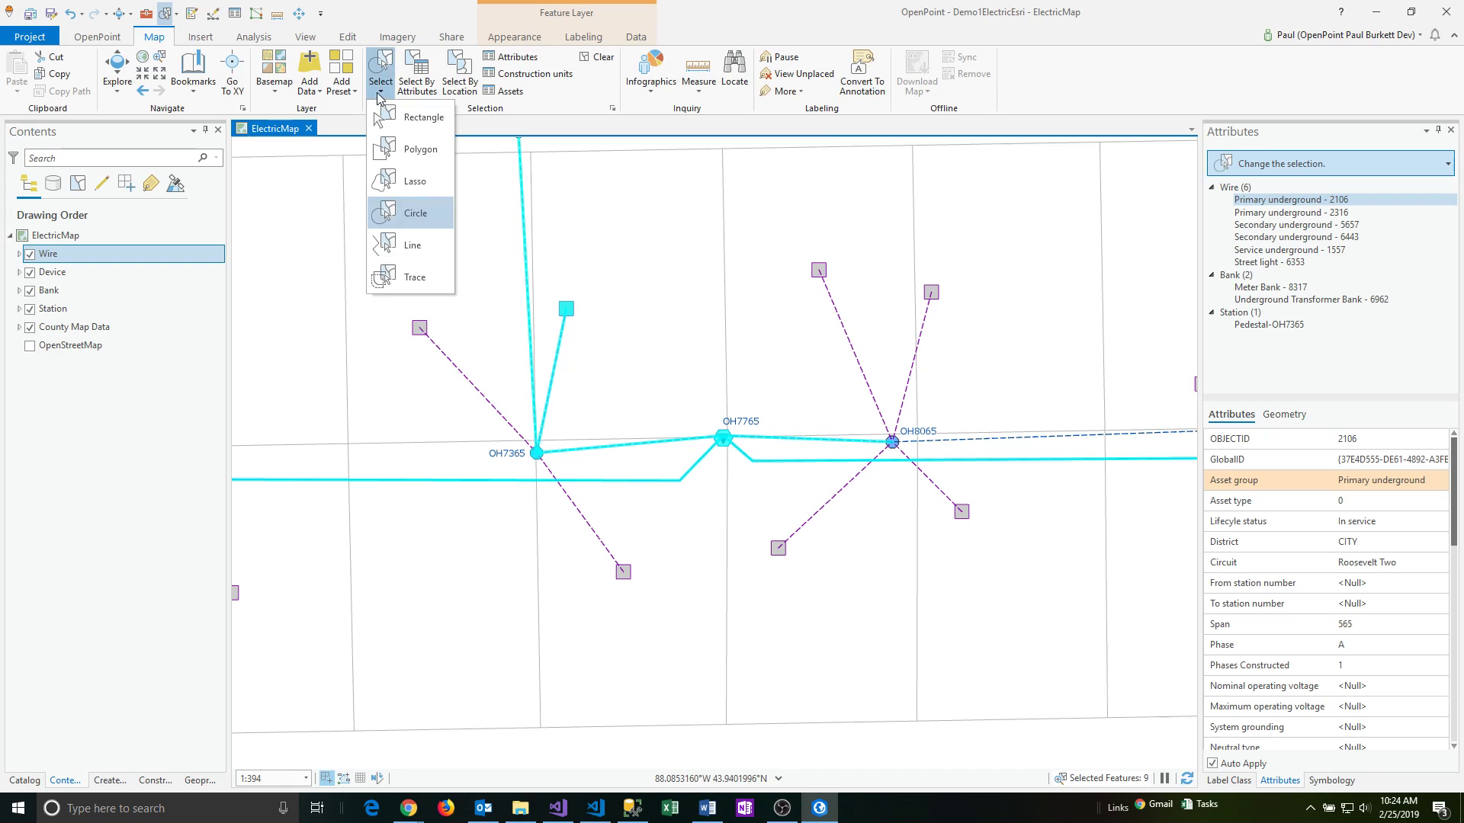
left_click(428, 246)
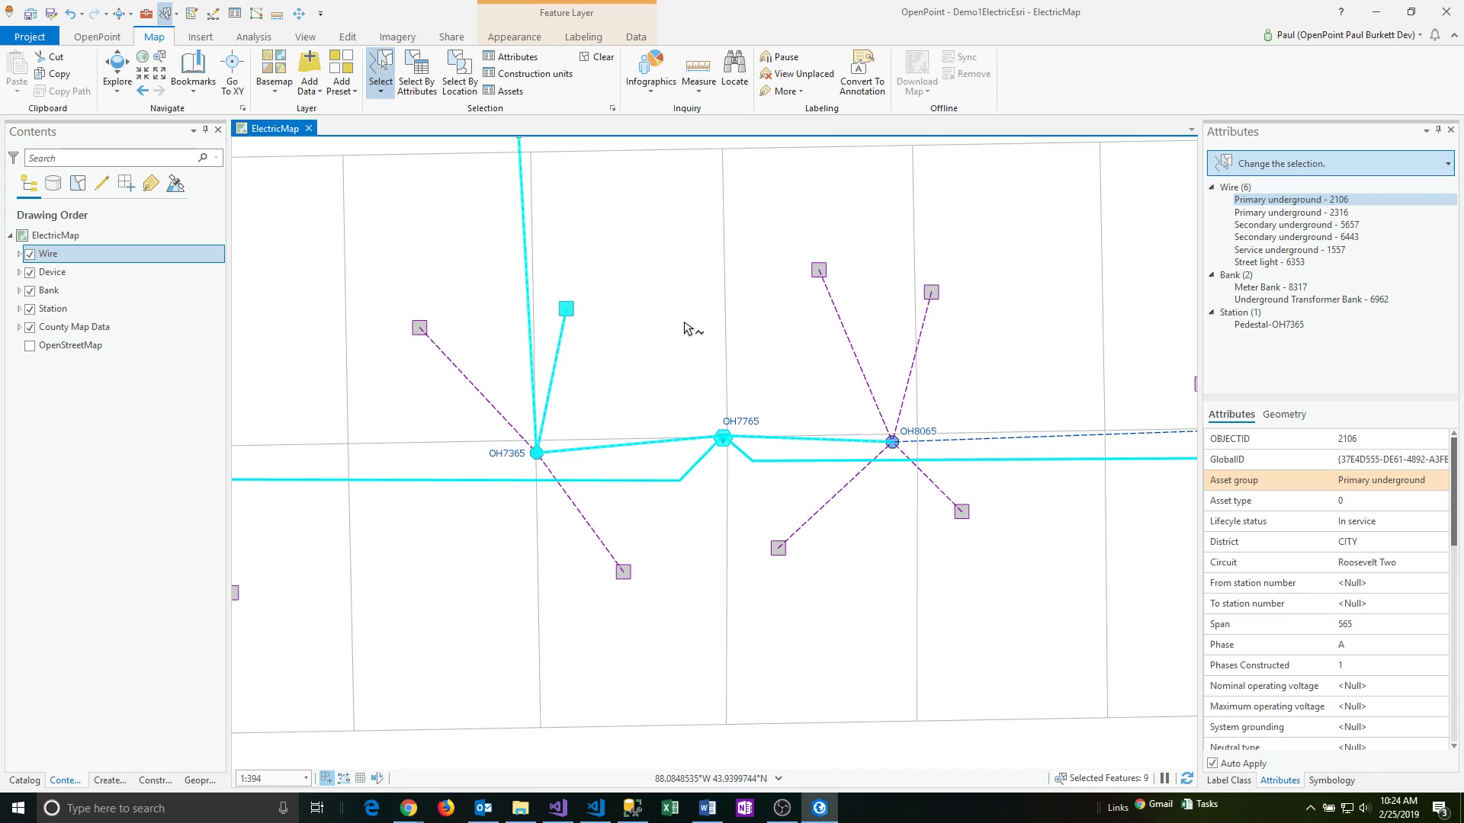
right_click(664, 238)
left_click(698, 426)
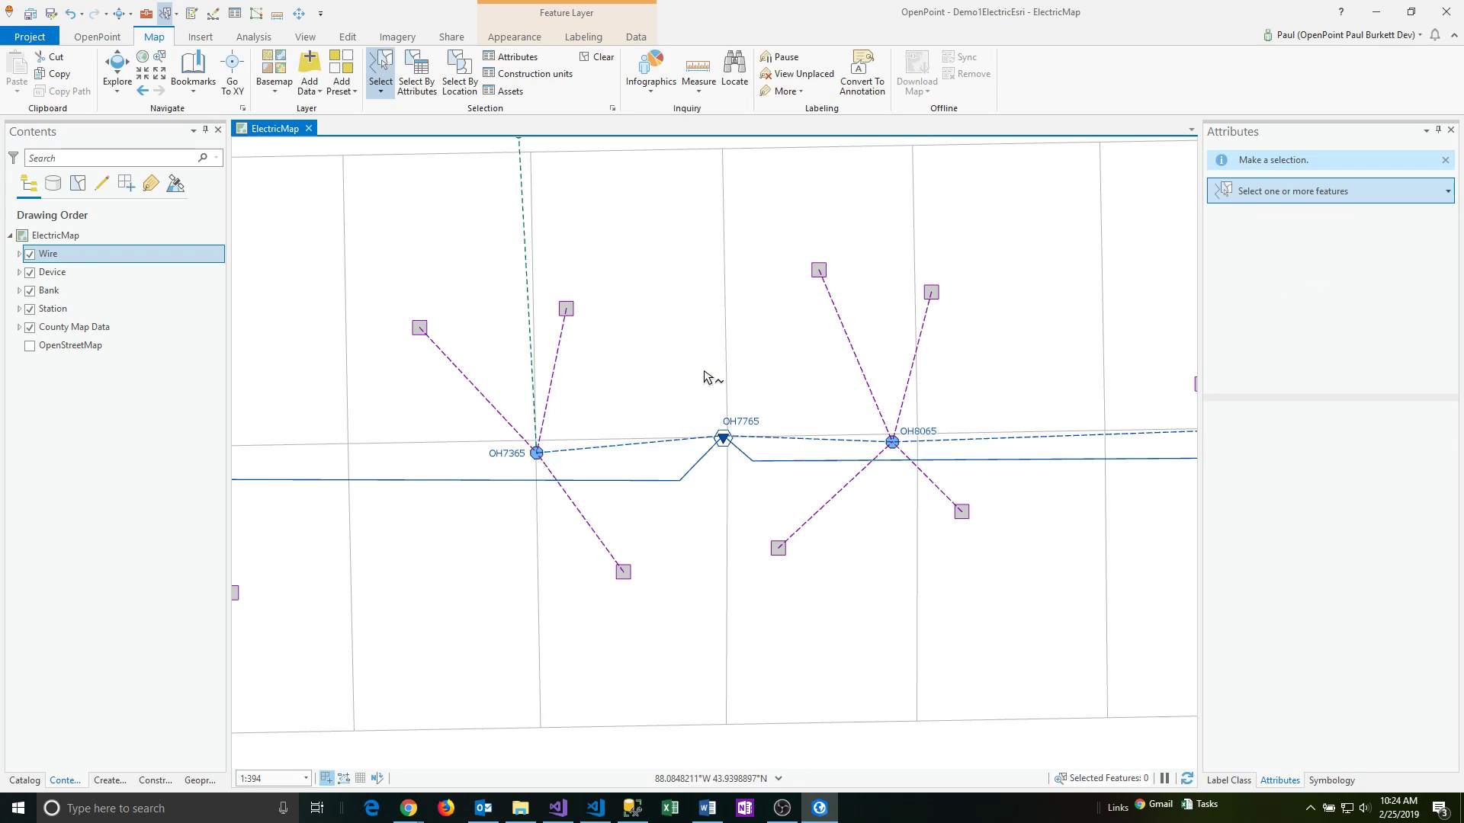
left_click_drag(765, 344, 766, 504)
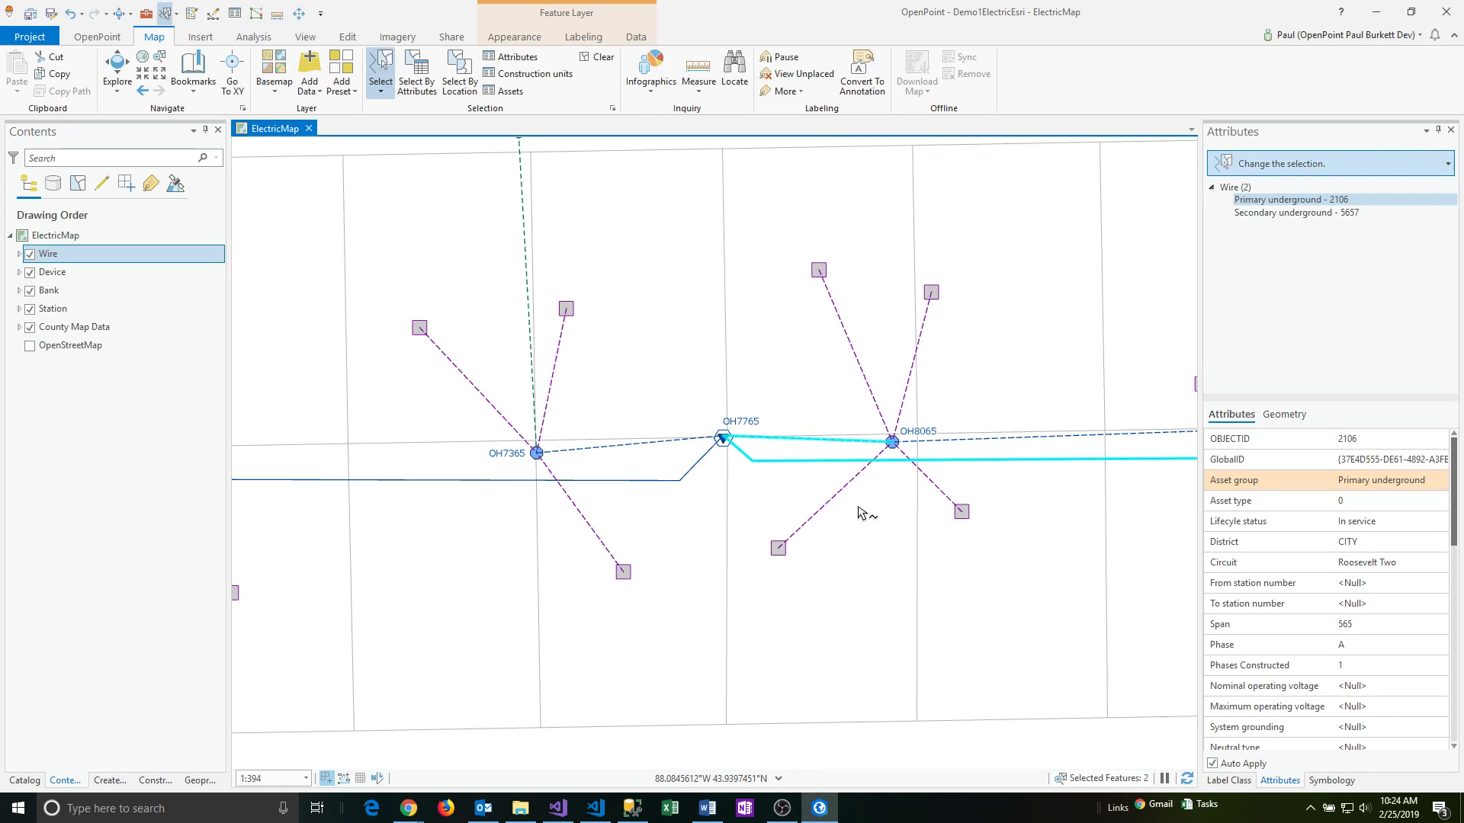
mouse_move(890, 510)
left_mouse_down()
mouse_move(765, 510)
mouse_move(775, 366)
left_mouse_up()
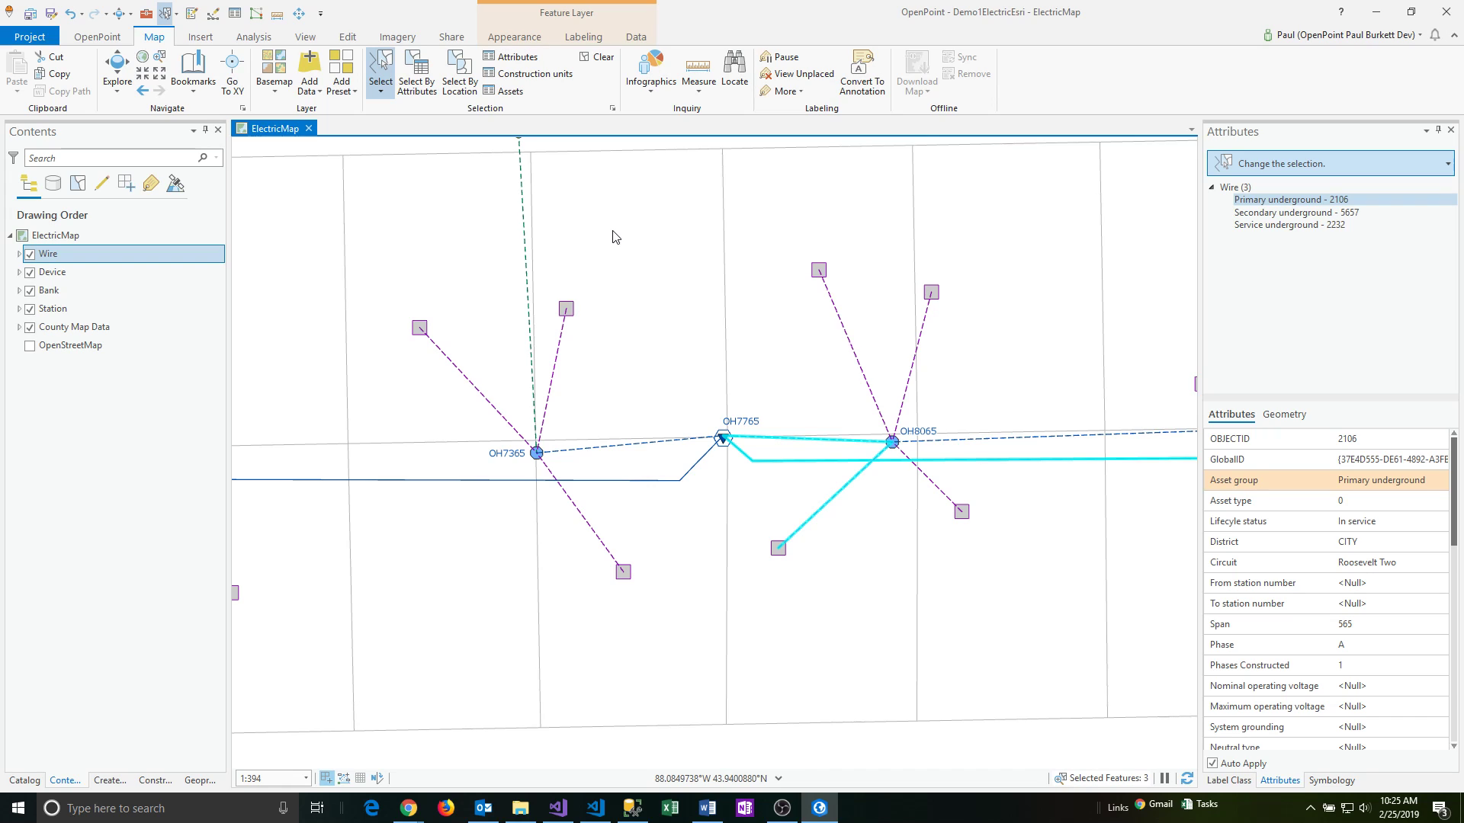
Trace from the primary line's west end to OH7765, selecting wires 2316, 1905 and bank 6962.
left_click(380, 91)
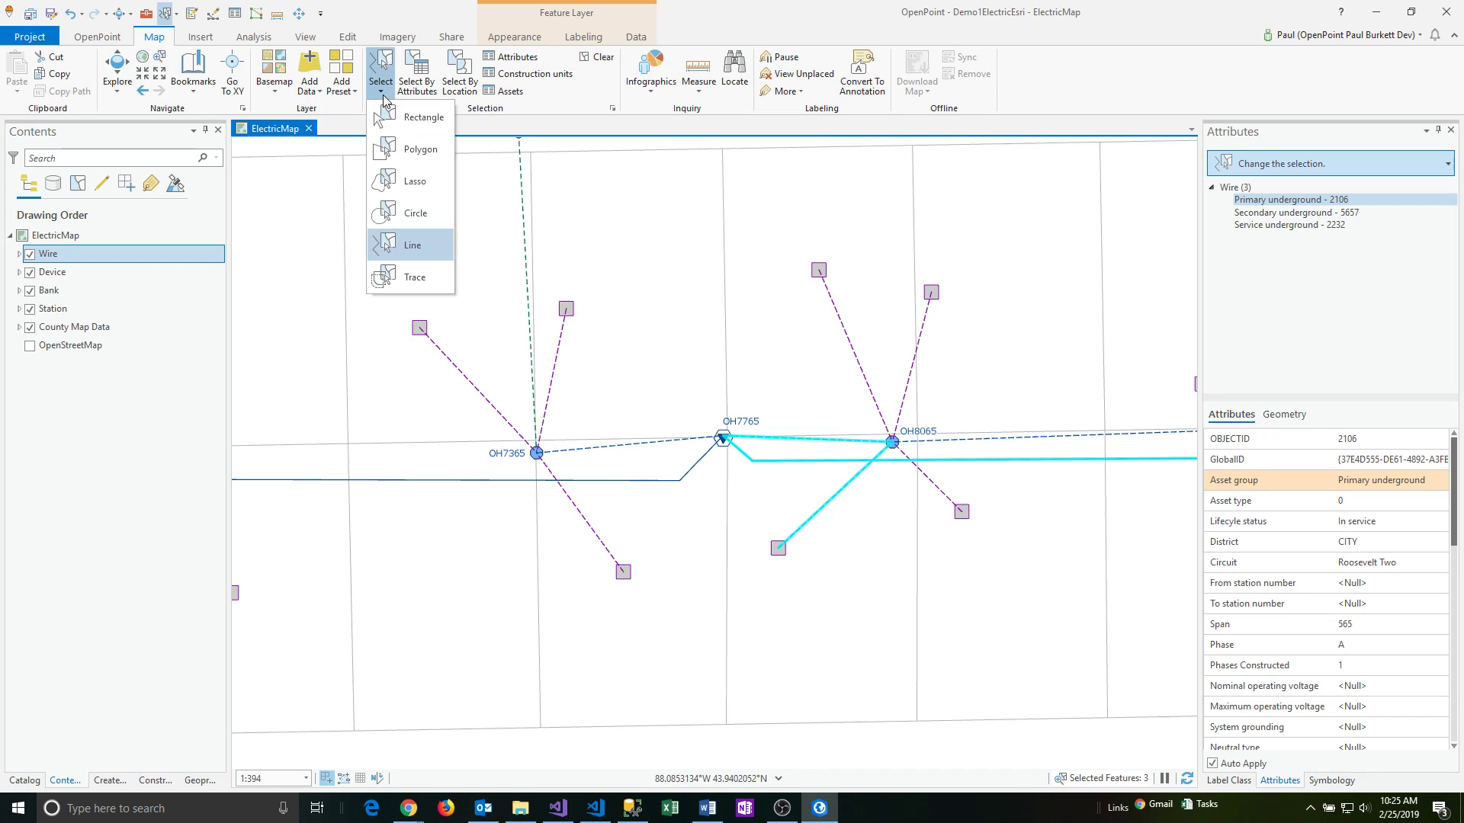
left_click(410, 282)
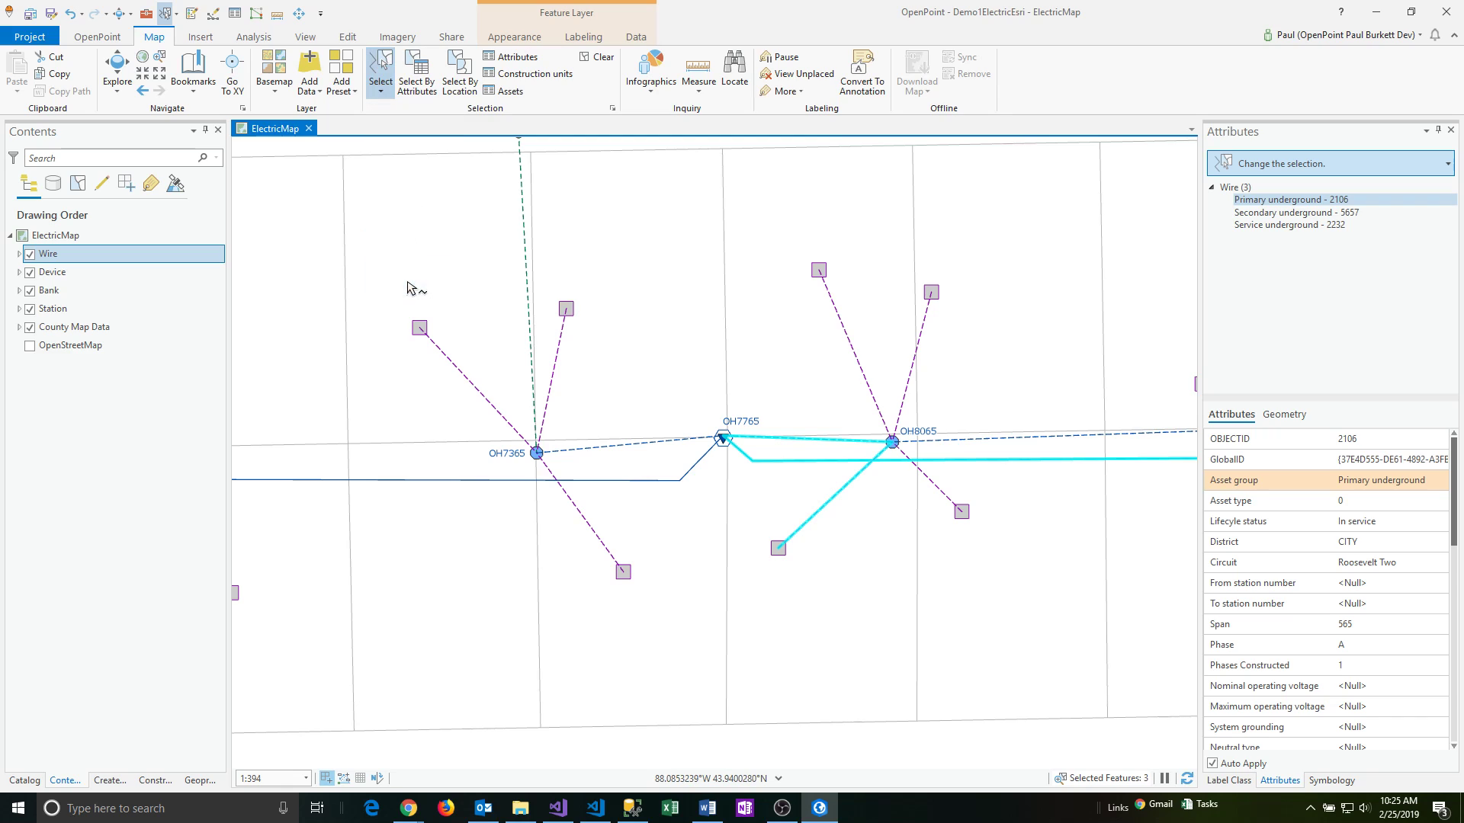
left_click(278, 488)
left_click(722, 447)
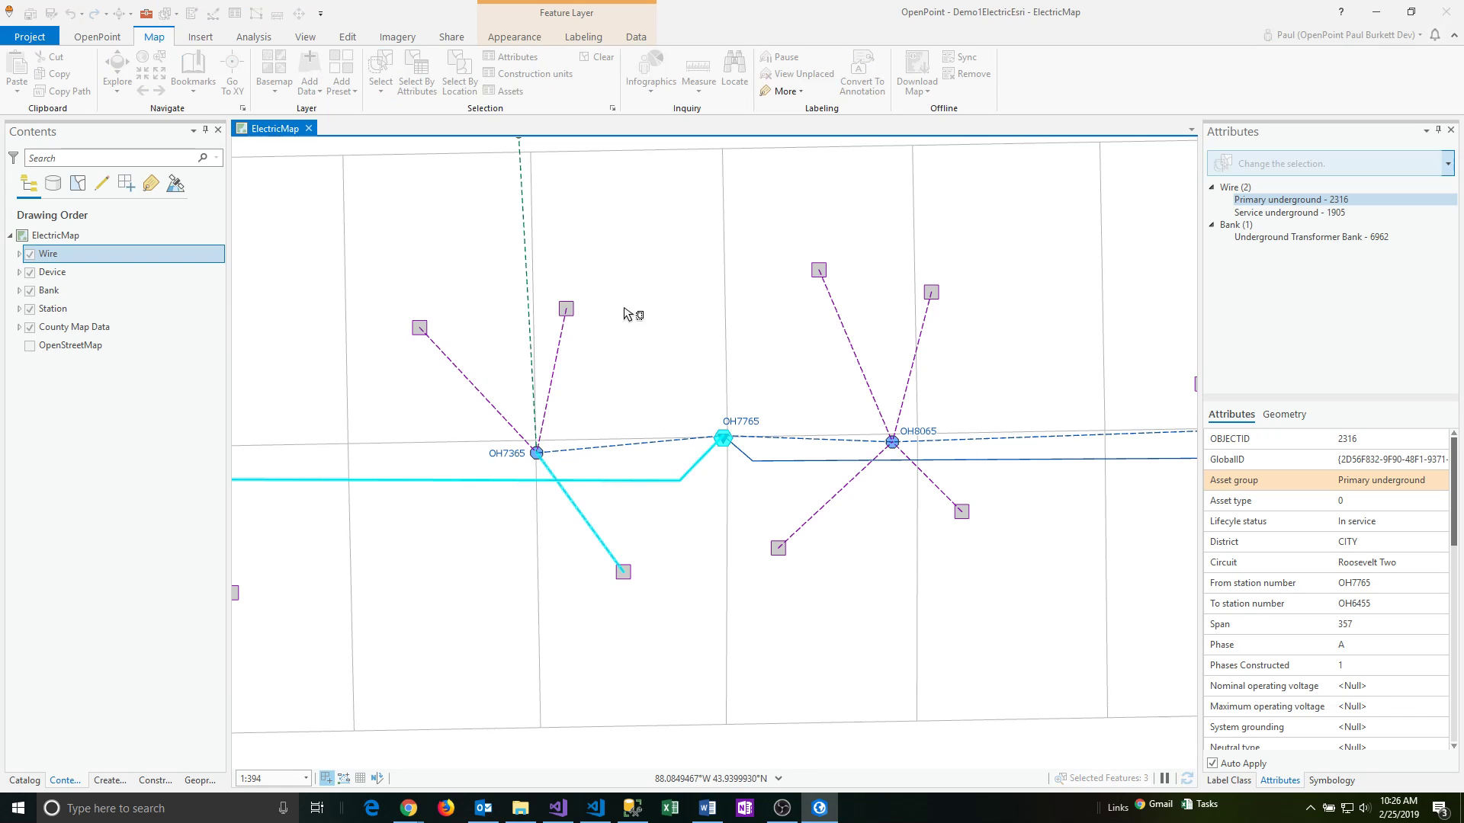
Rectangle-select the entire electric network on the map.
left_click(381, 91)
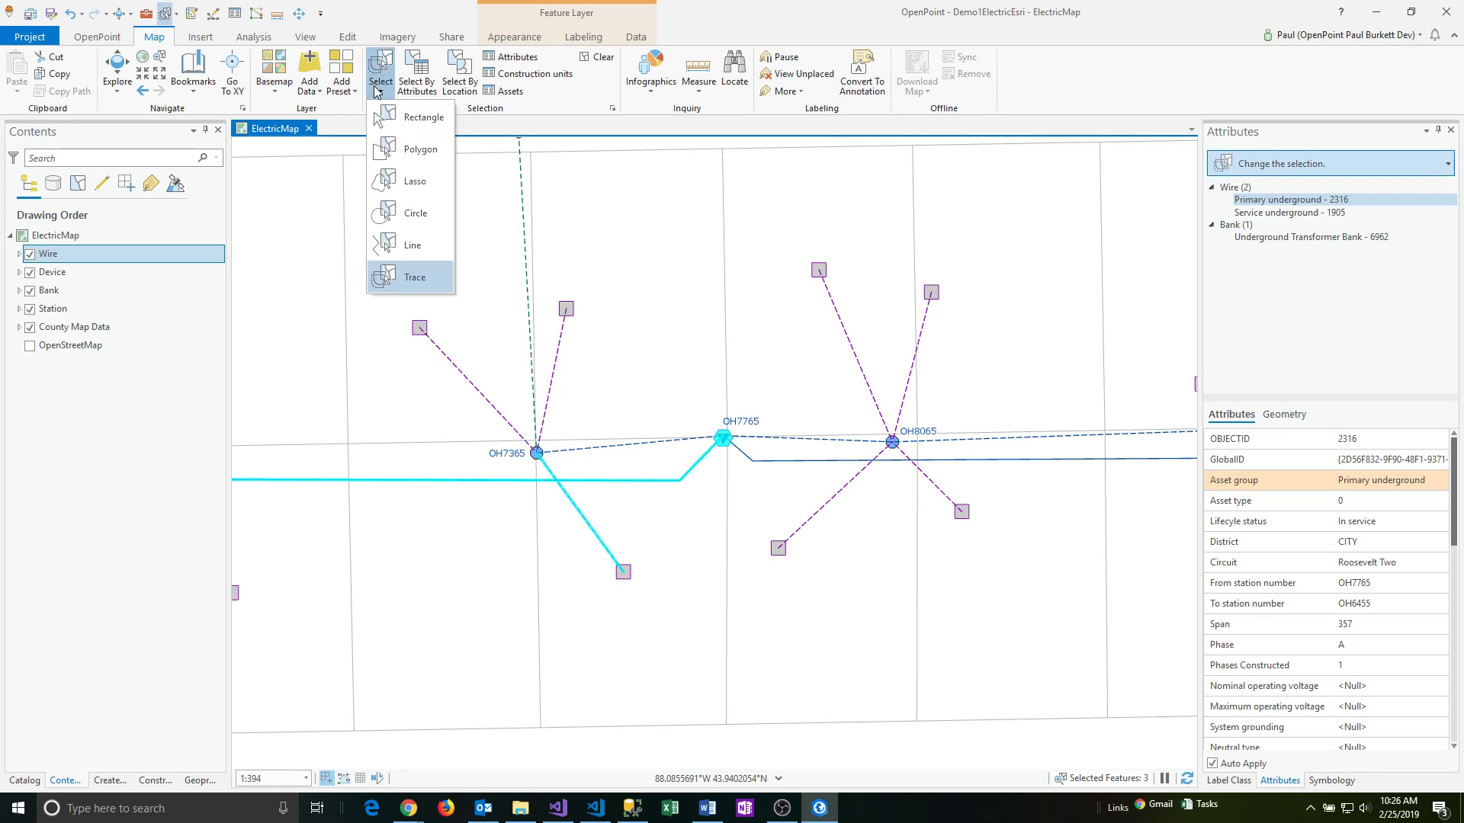
left_click(409, 118)
left_click_drag(329, 220, 1084, 678)
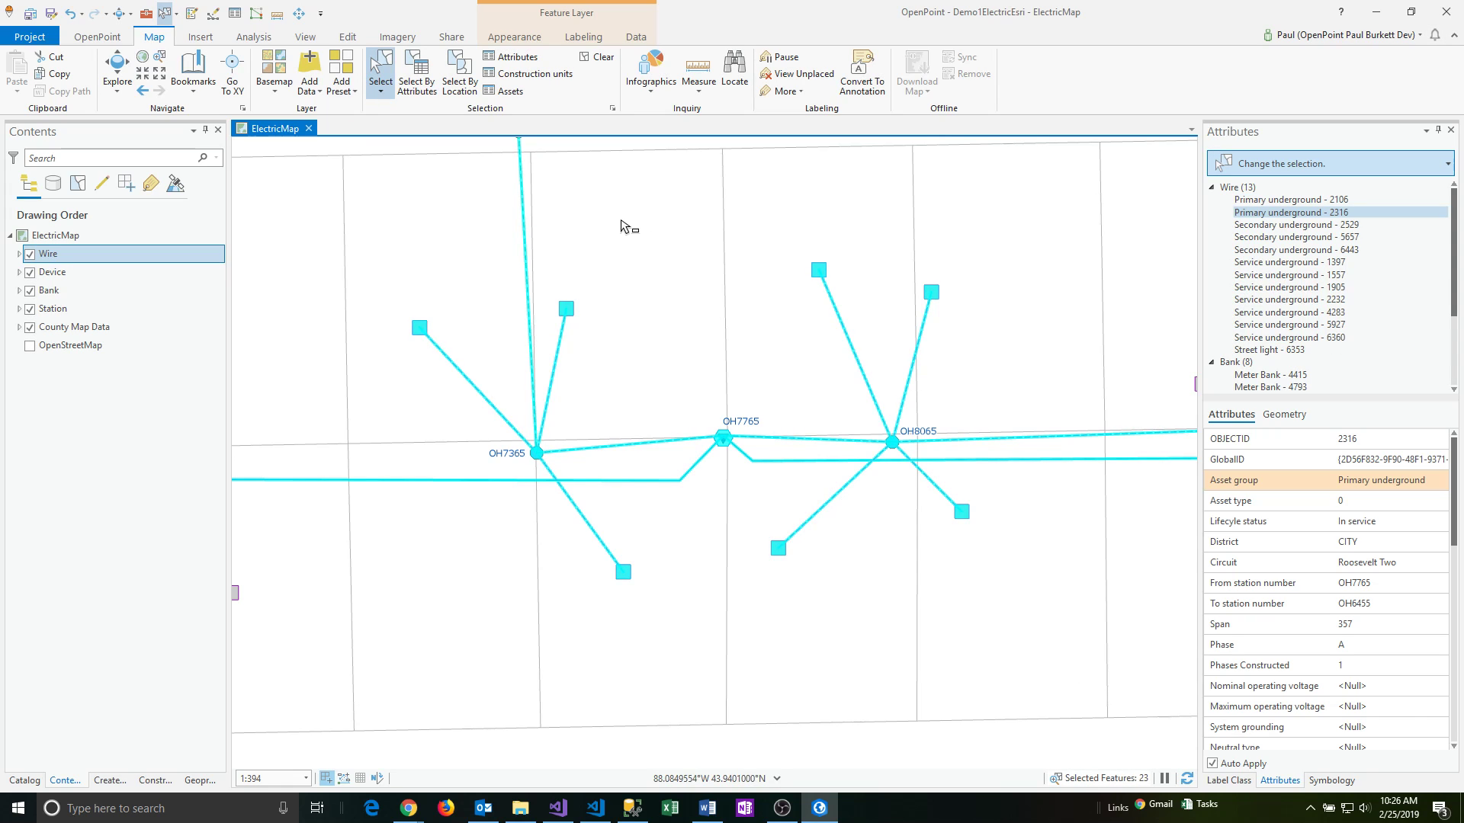
Box-select most of the network again, then clear the selection to zero features.
left_click_drag(615, 198, 654, 217)
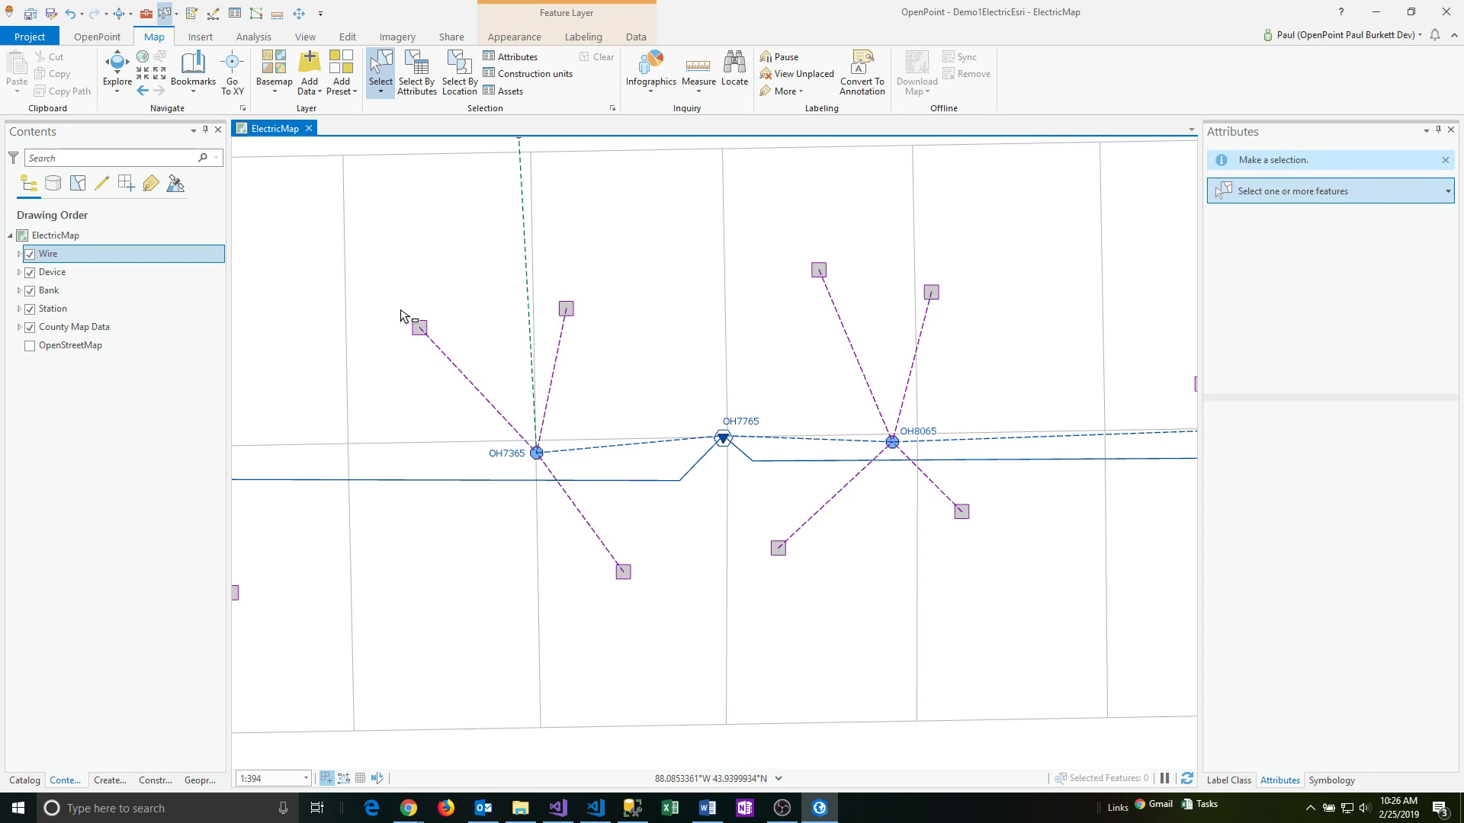
left_click_drag(352, 239, 706, 443)
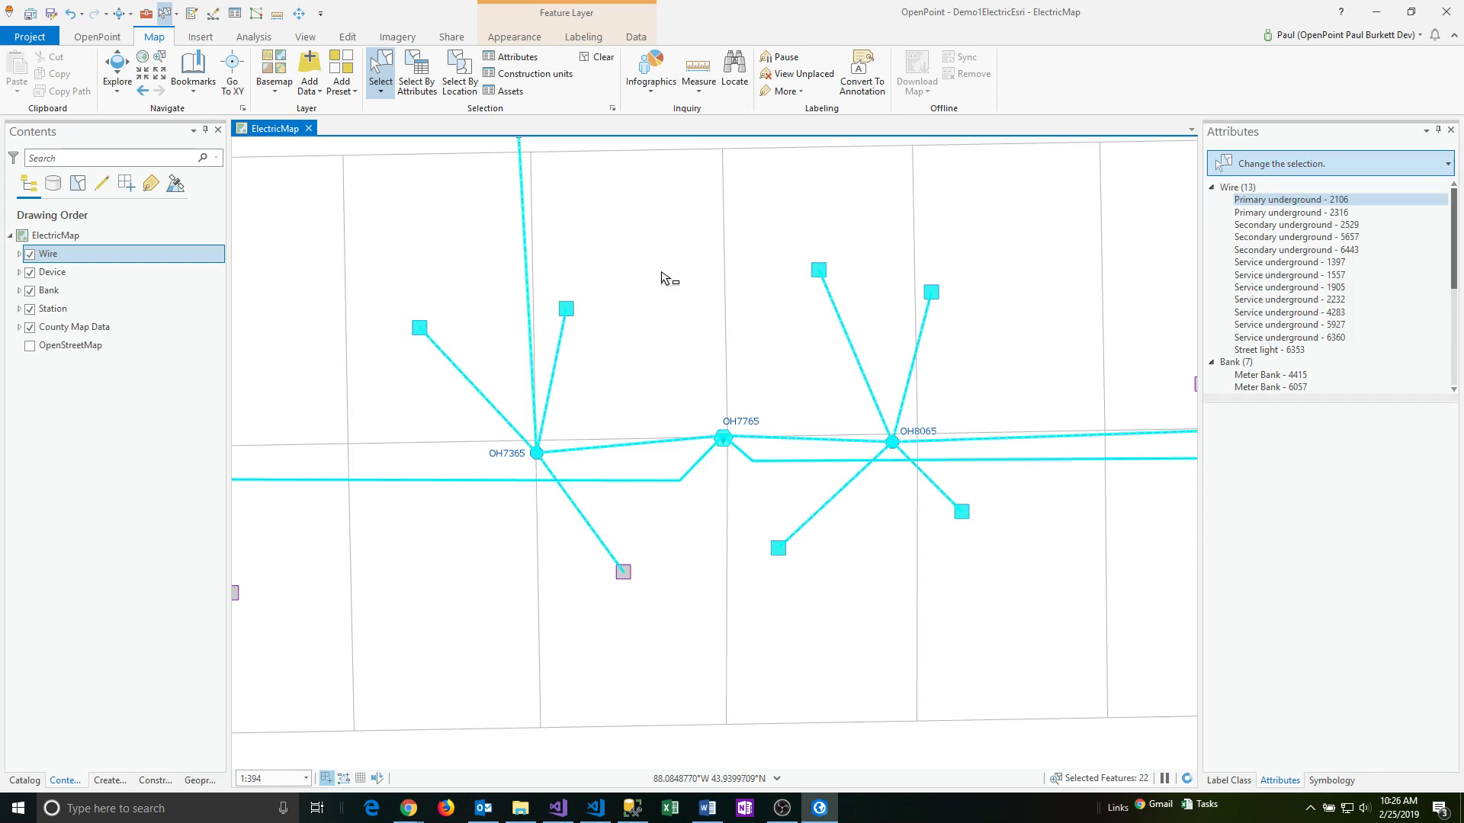
right_click(653, 221)
left_click(708, 409)
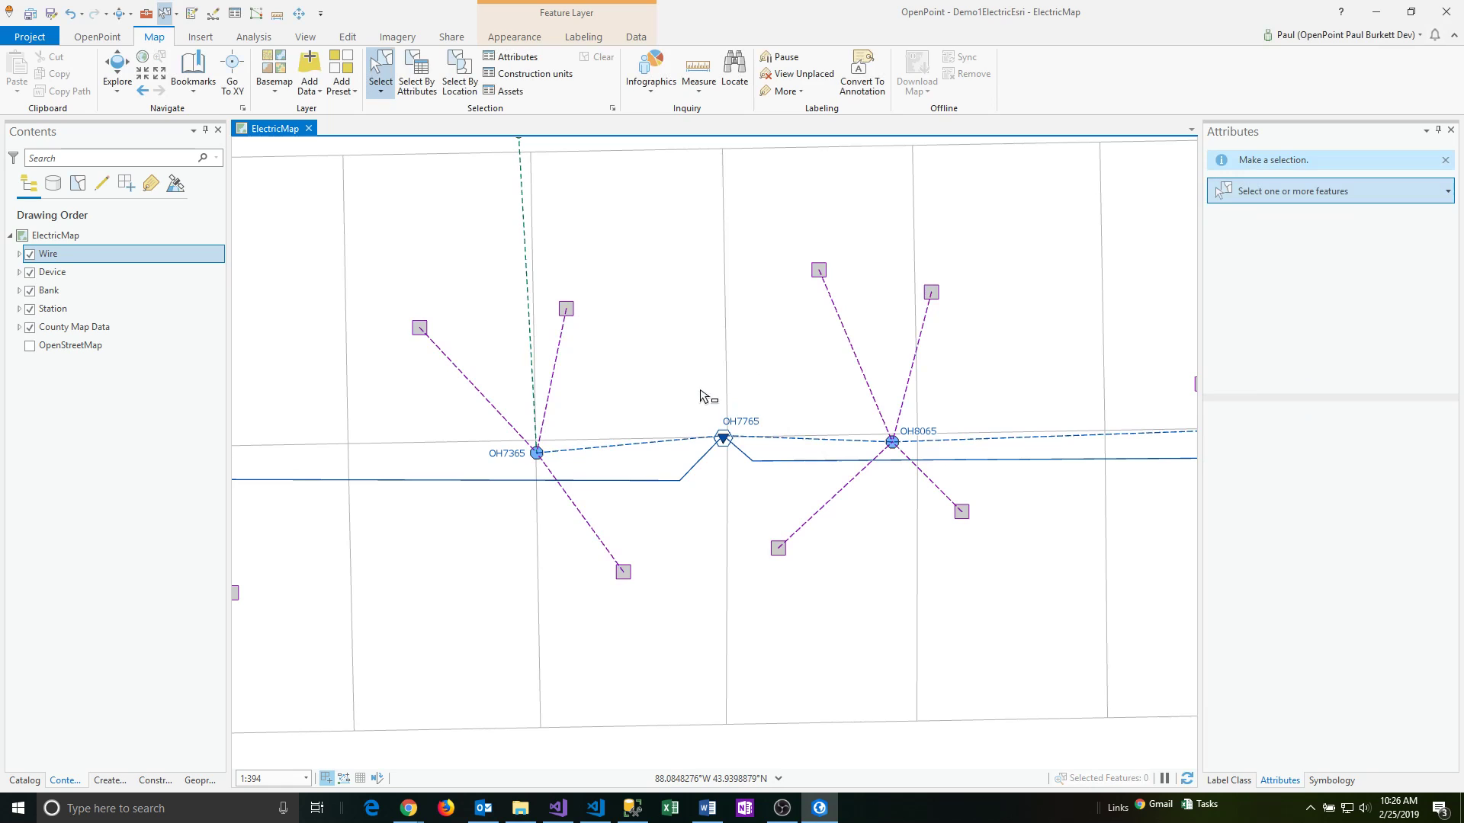